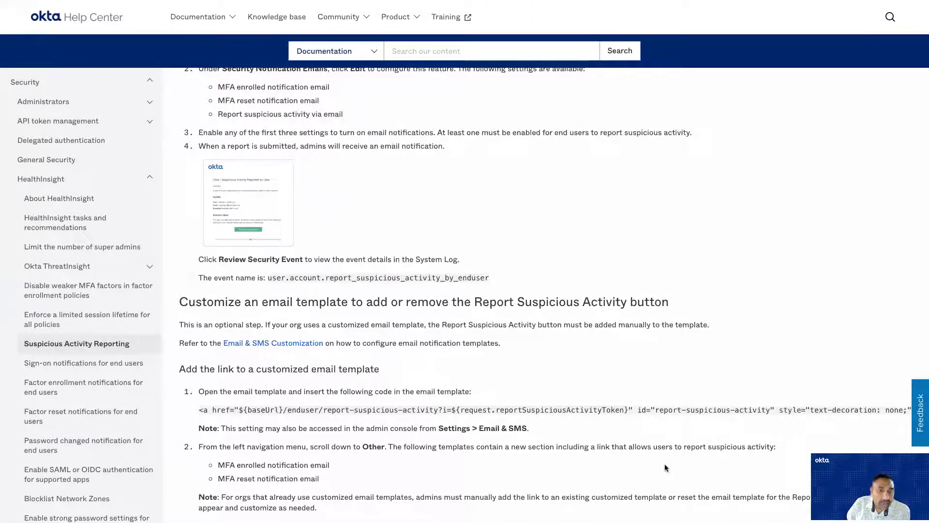
Review the Configure Suspicious Activity Reporting steps, then move to the Okta admin desktop
scroll(664, 466, up, 2)
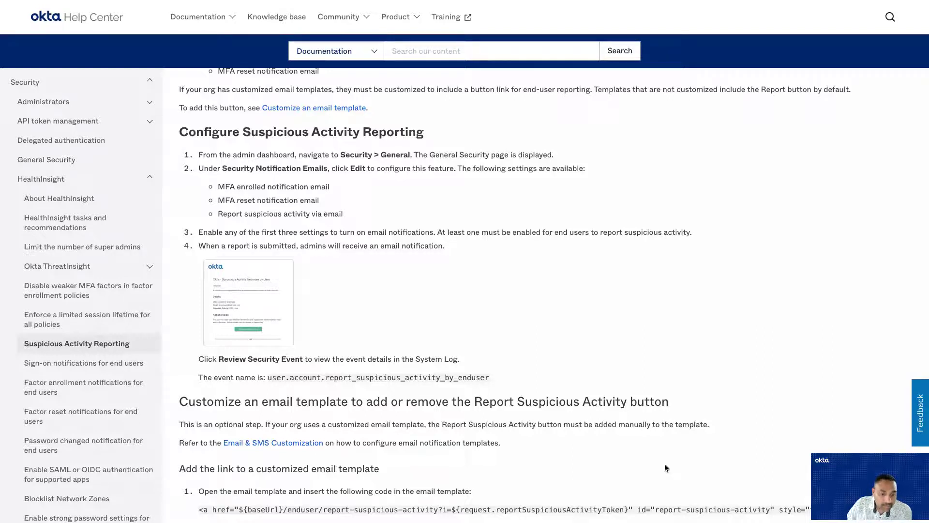
key(ctrl+Right)
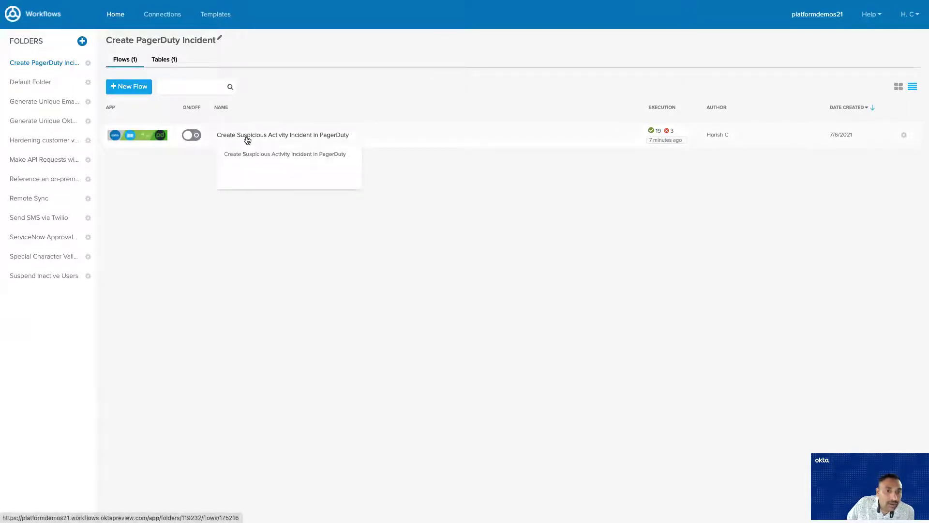
click(164, 59)
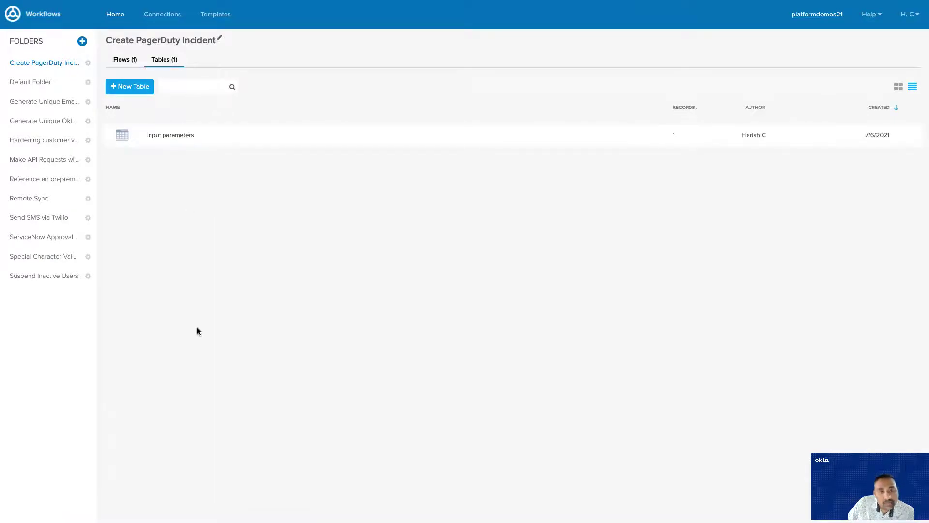
click(177, 136)
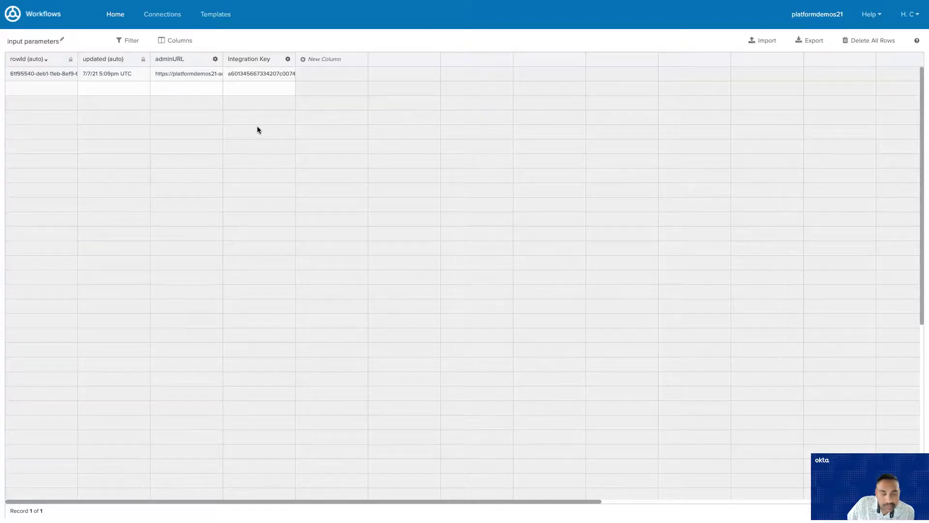
click(11, 19)
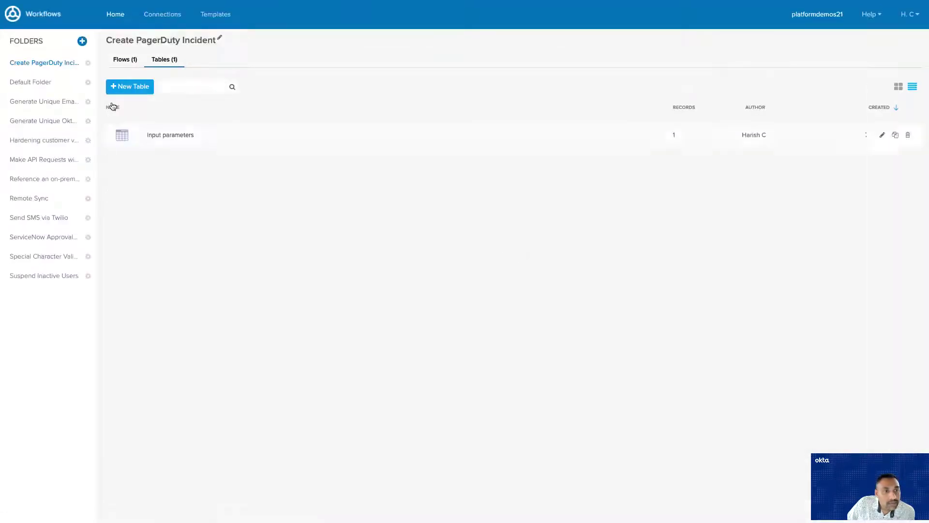
click(120, 60)
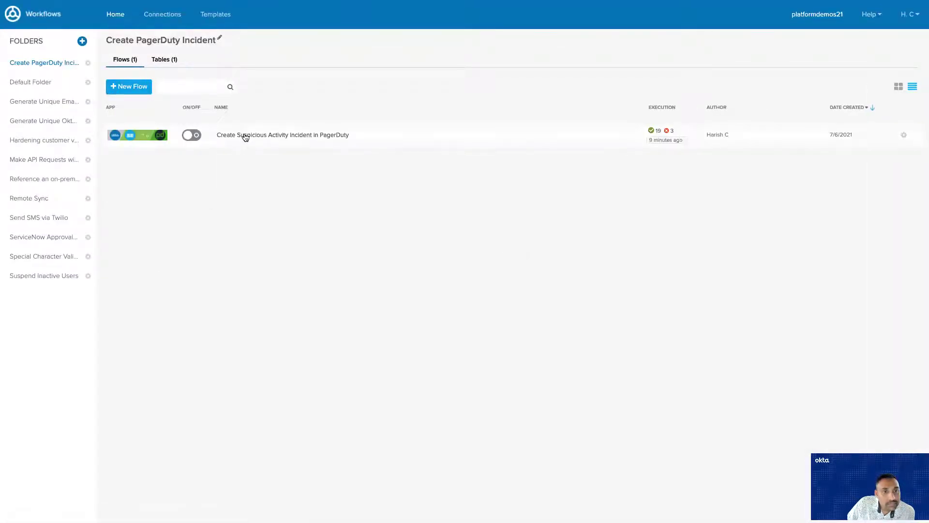
Open the Create Suspicious Activity Incident in PagerDuty flow in the flow editor
click(246, 136)
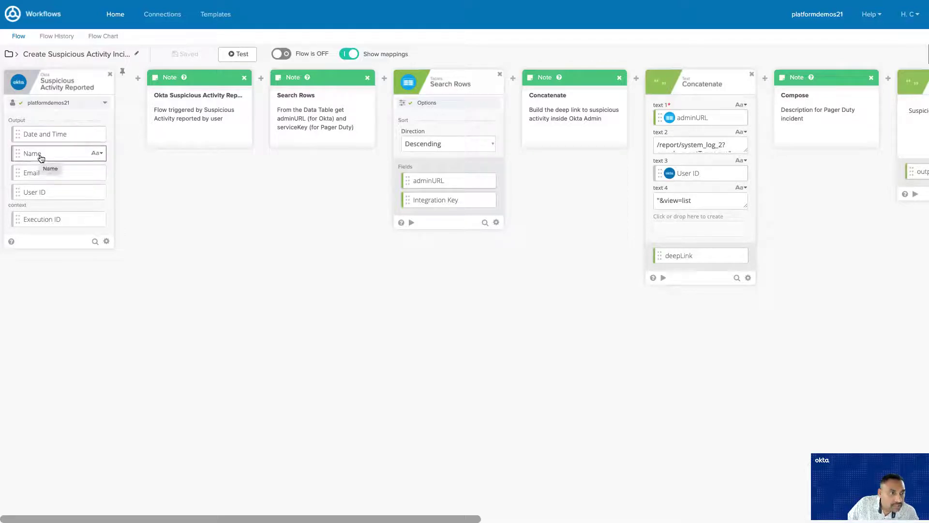
mouse_move(43, 177)
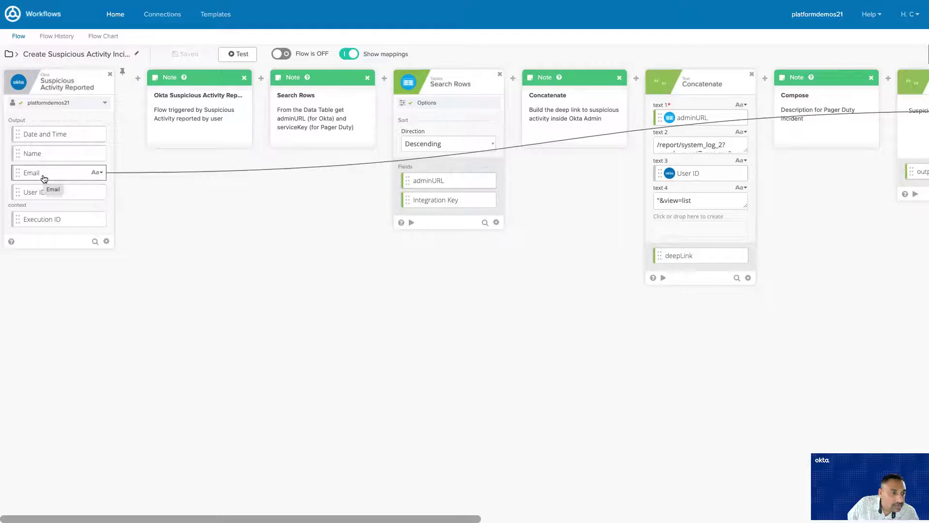
scroll(216, 317, right, 2)
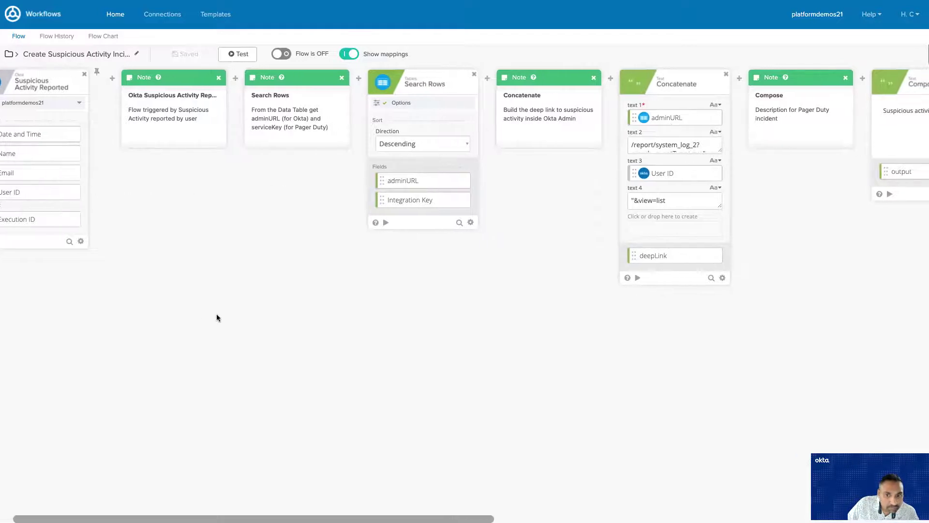
scroll(216, 317, right, 7)
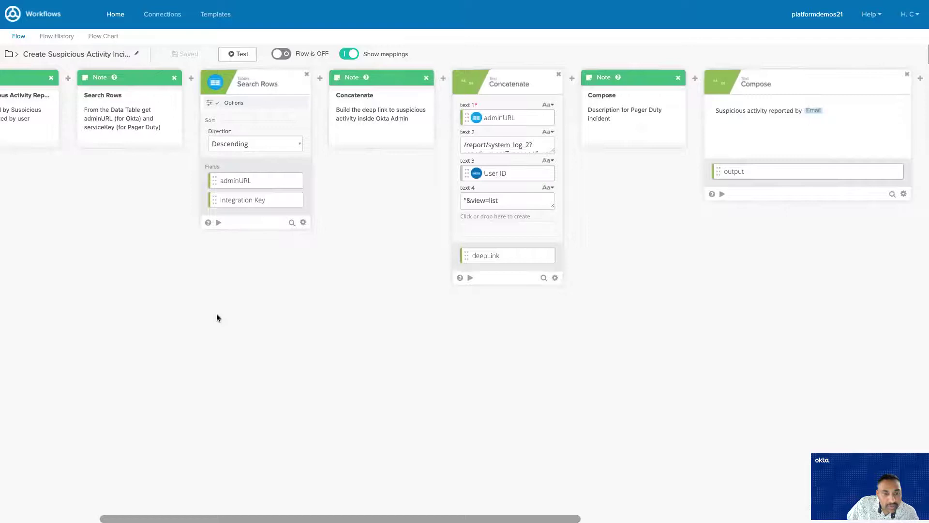
mouse_move(241, 201)
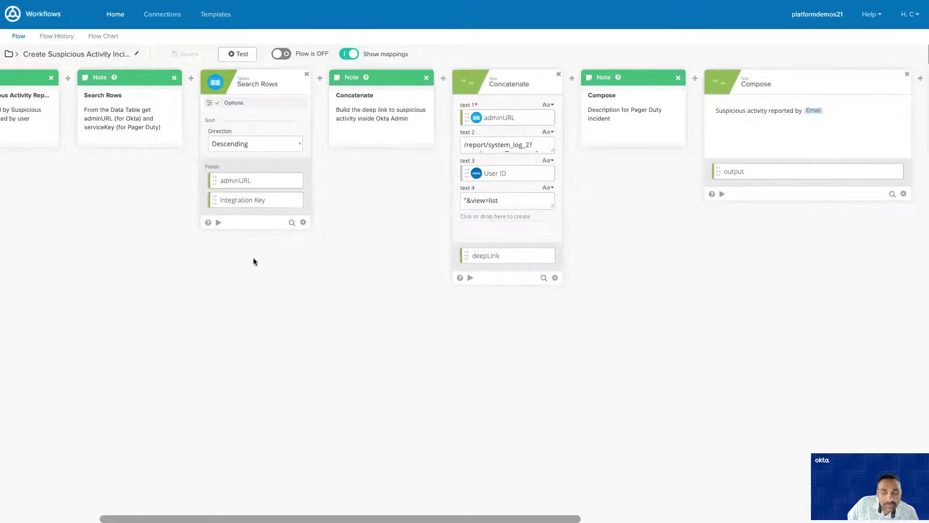
scroll(253, 258, right, 7)
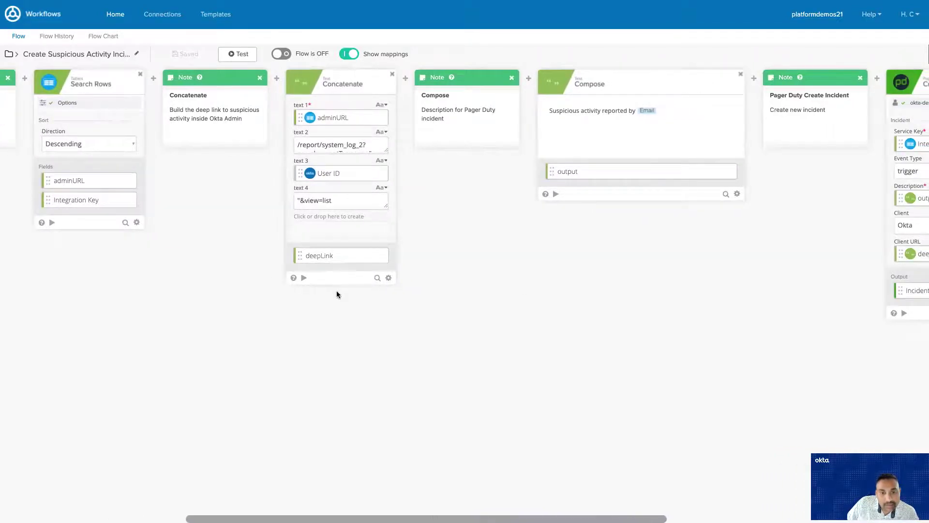
mouse_move(338, 119)
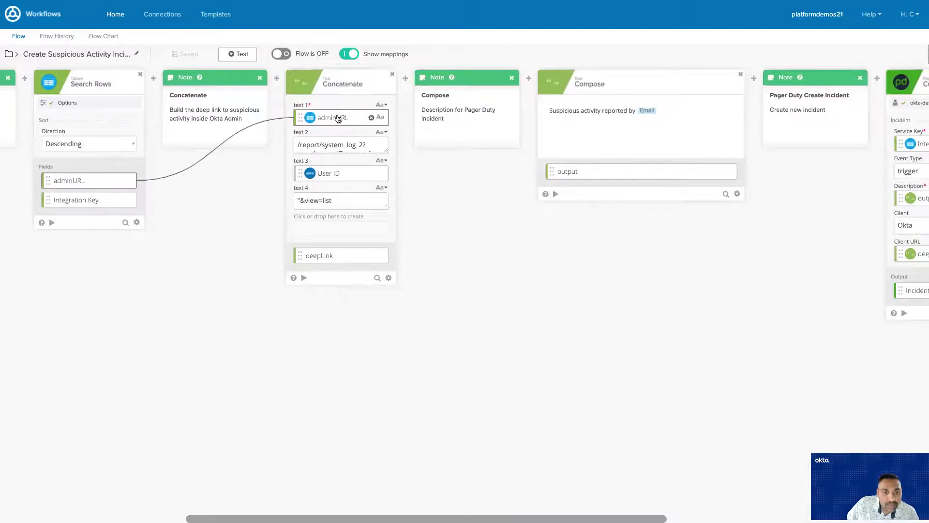
mouse_move(335, 172)
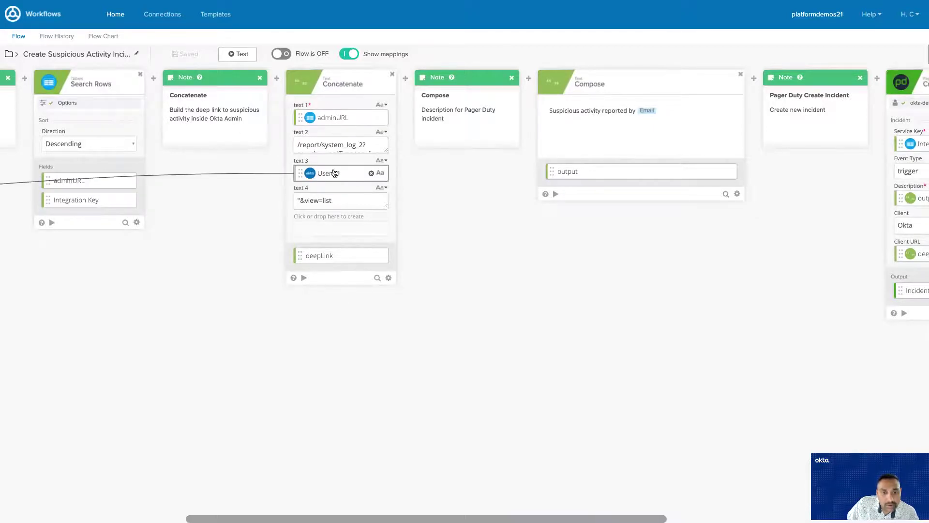
mouse_move(319, 257)
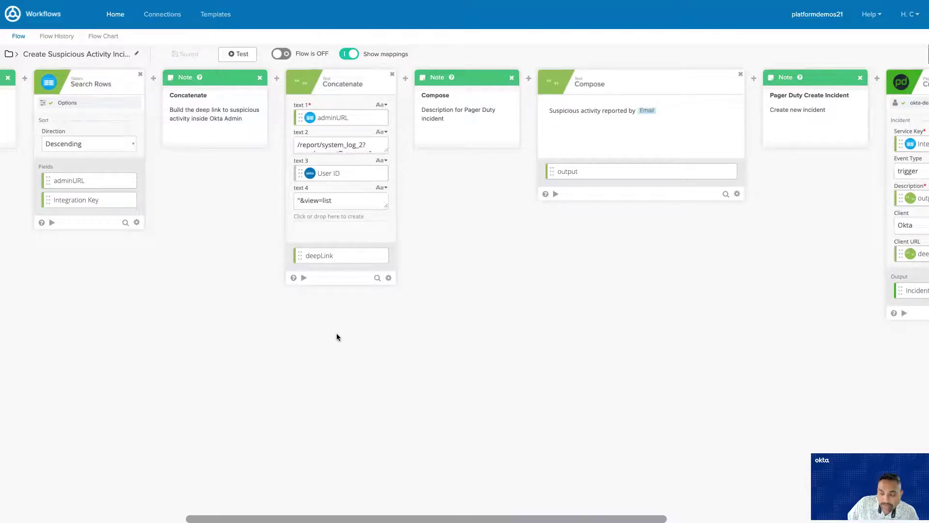
scroll(338, 338, right, 5)
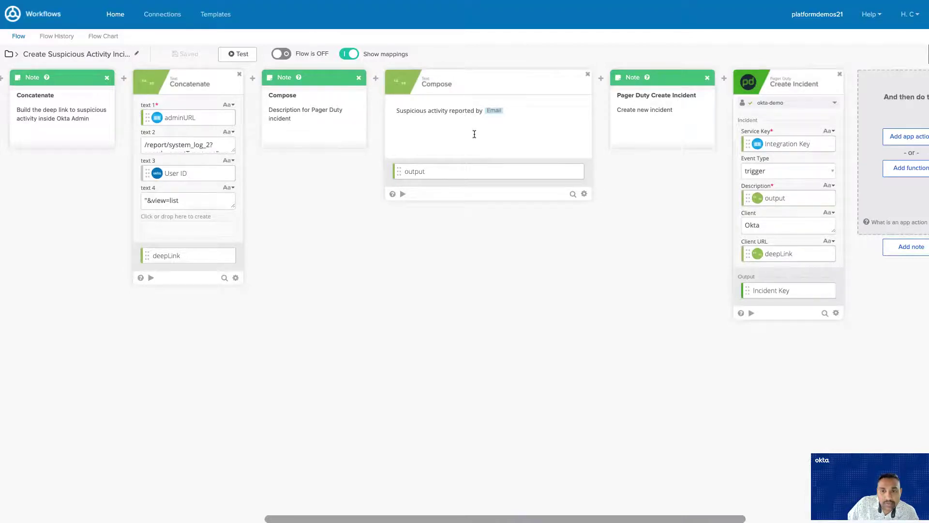
scroll(474, 134, right, 5)
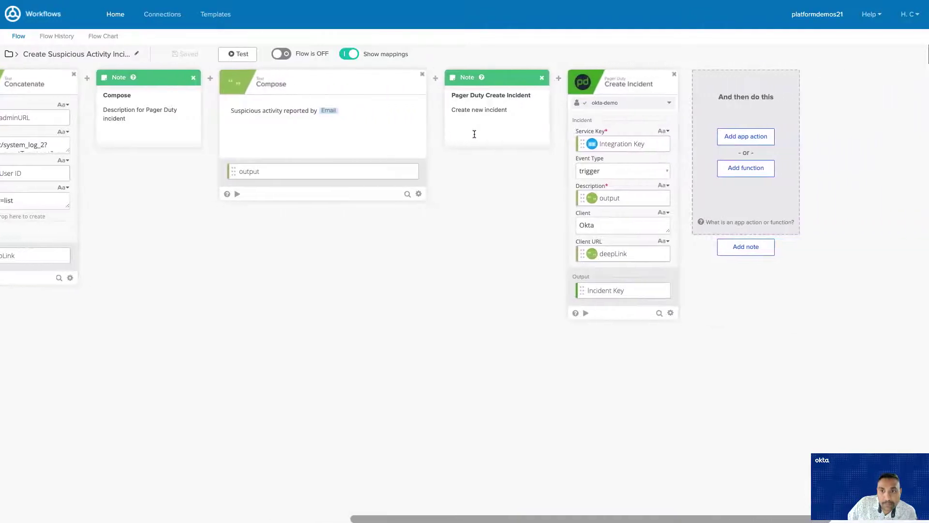
scroll(474, 137, right, 1)
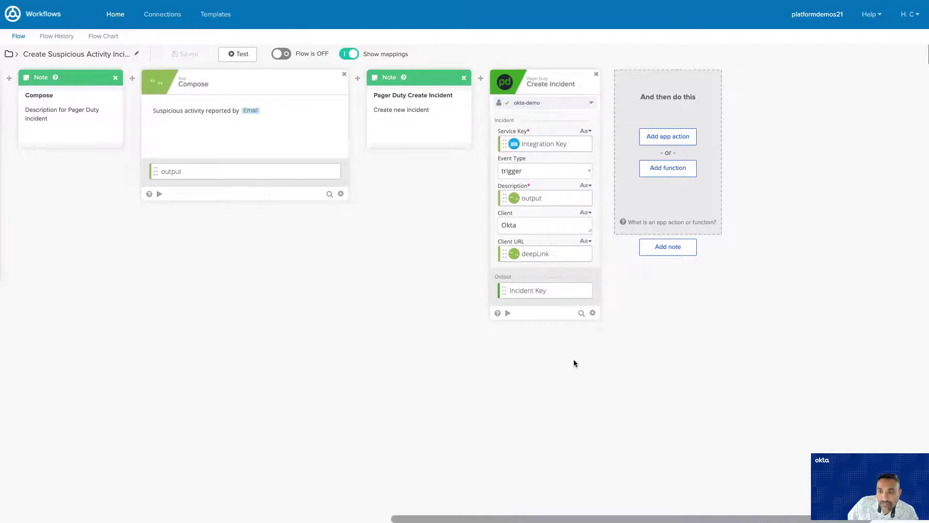
mouse_move(546, 195)
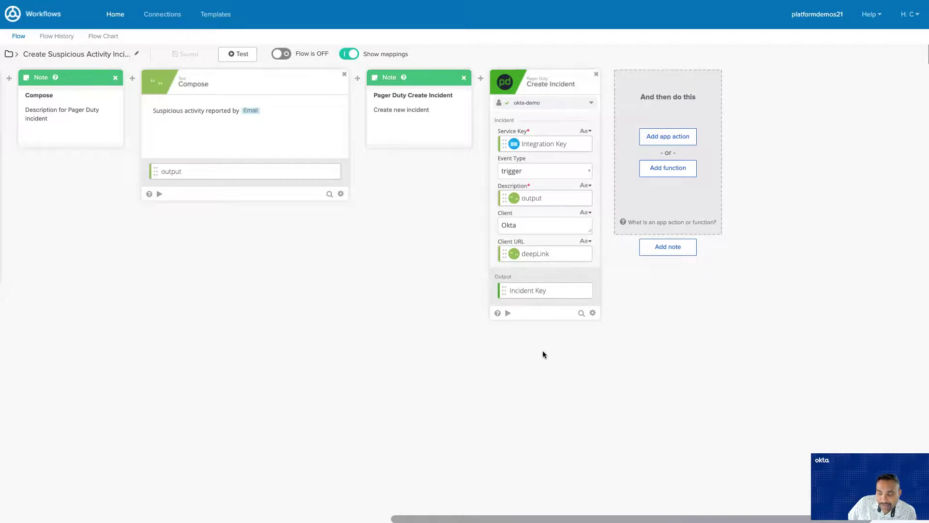
Turn the PagerDuty incident flow ON and go back to the Create PagerDuty Incident folder
scroll(543, 354, left, 10)
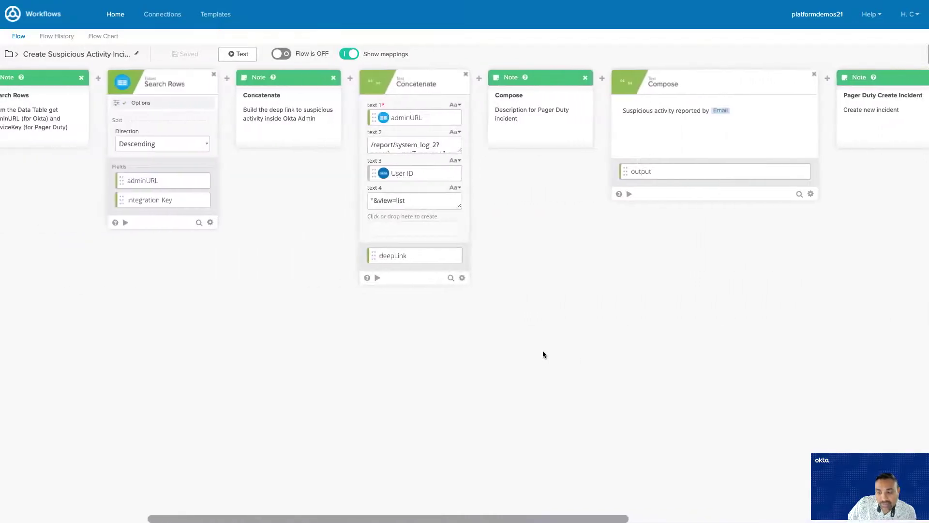
scroll(543, 354, left, 6)
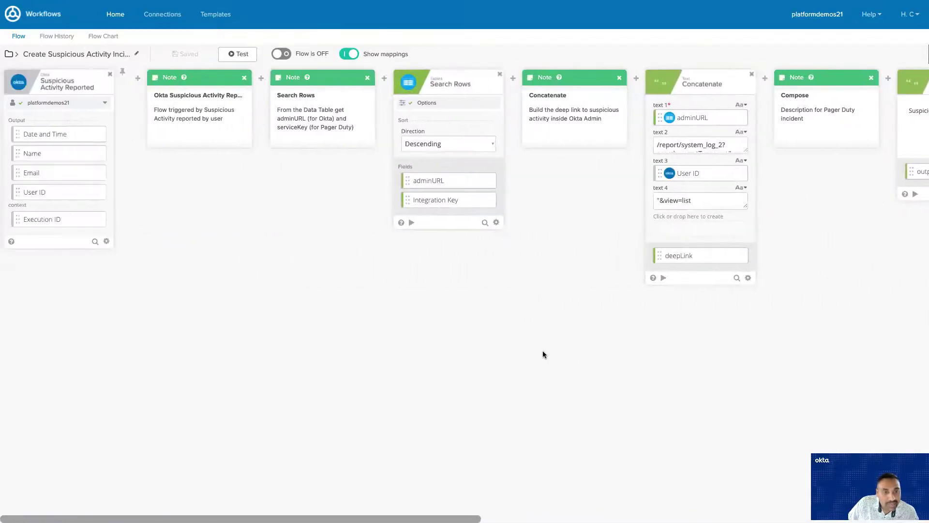
click(287, 54)
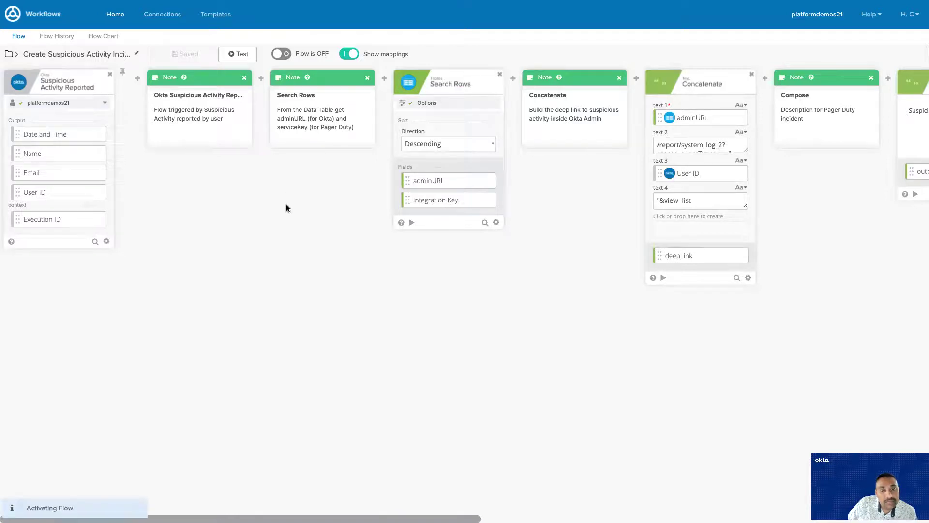
click(9, 54)
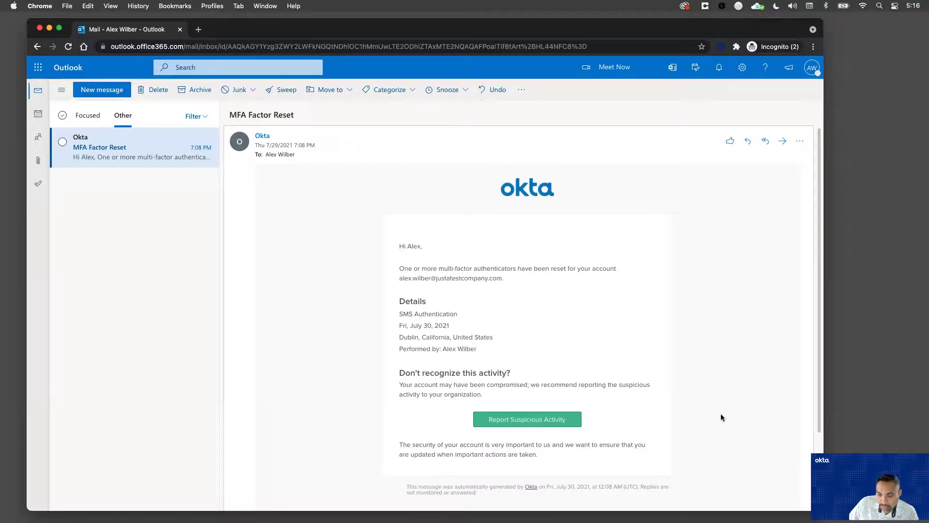
Use the MFA Factor Reset email's Report Suspicious Activity button to open the report page
scroll(721, 417, down, 2)
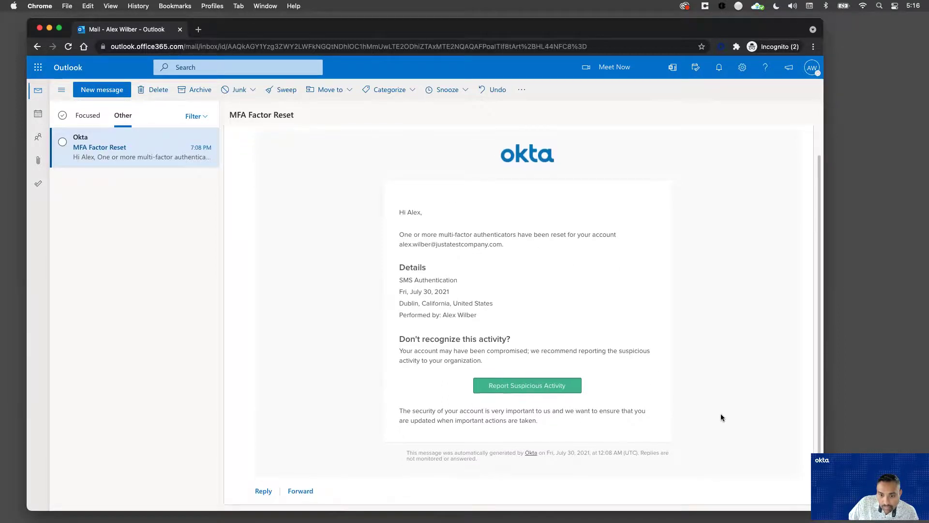
scroll(721, 417, up, 2)
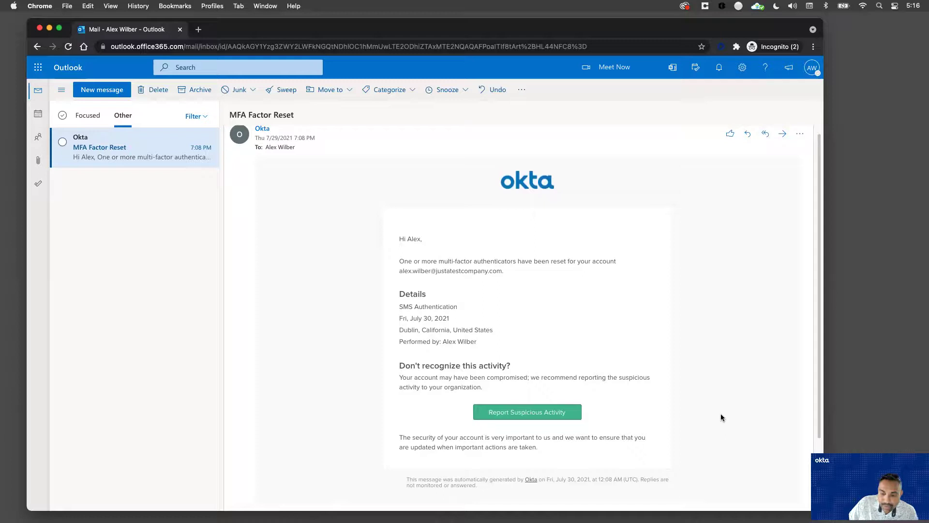
click(549, 417)
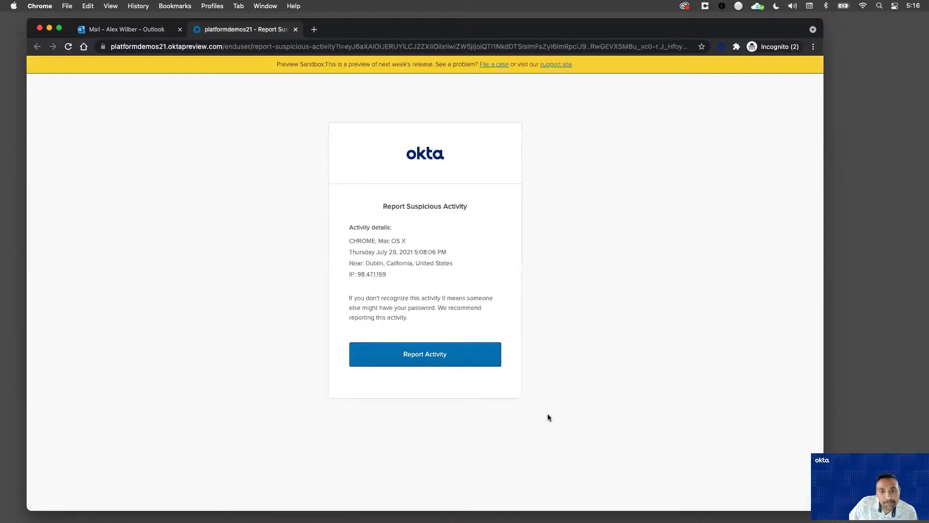
Submit the suspicious activity report with Report Activity, then return to Okta Workflows
click(464, 355)
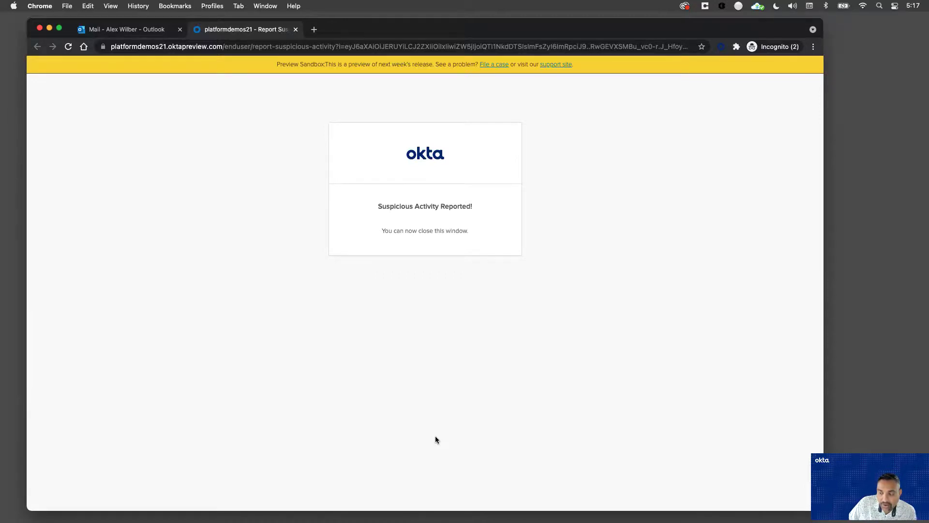
key(ctrl+Left)
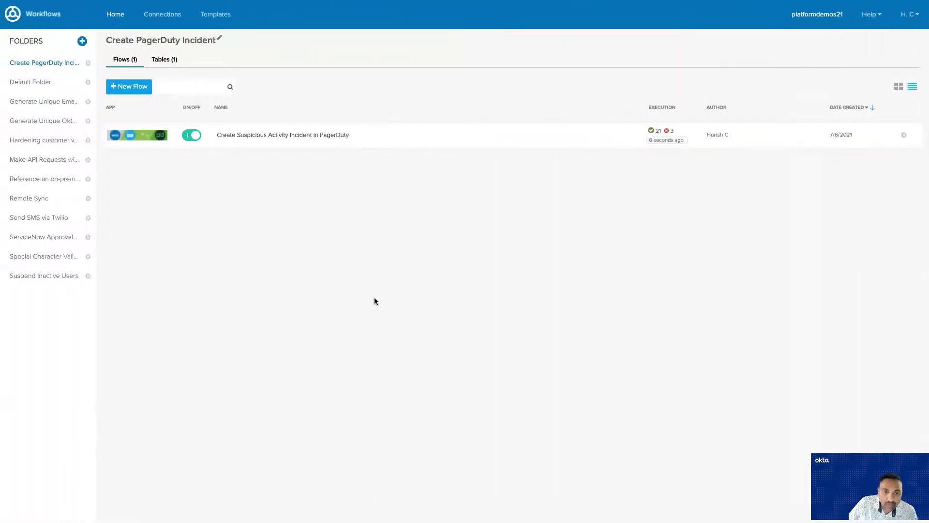
Check the flow's latest run in Flow History: deepLink, Concatenate, Compose and Create Incident outputs
click(309, 136)
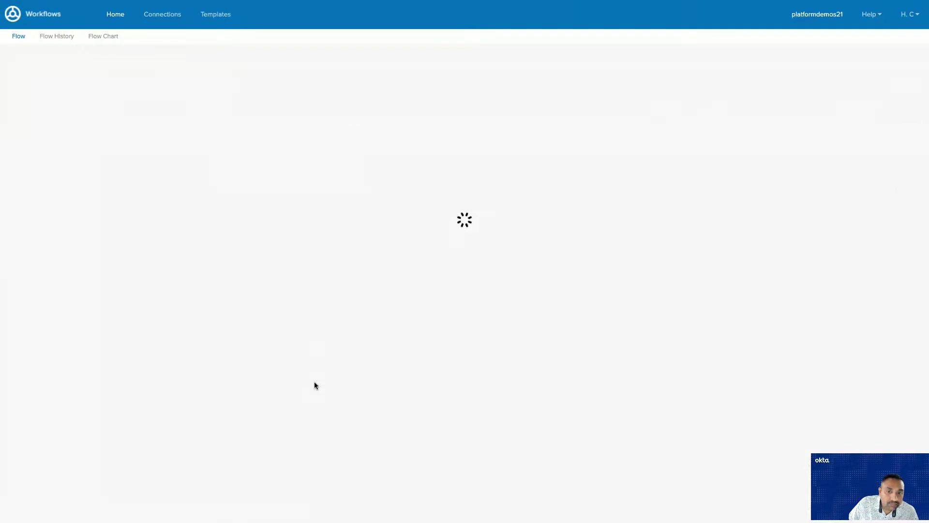
click(61, 35)
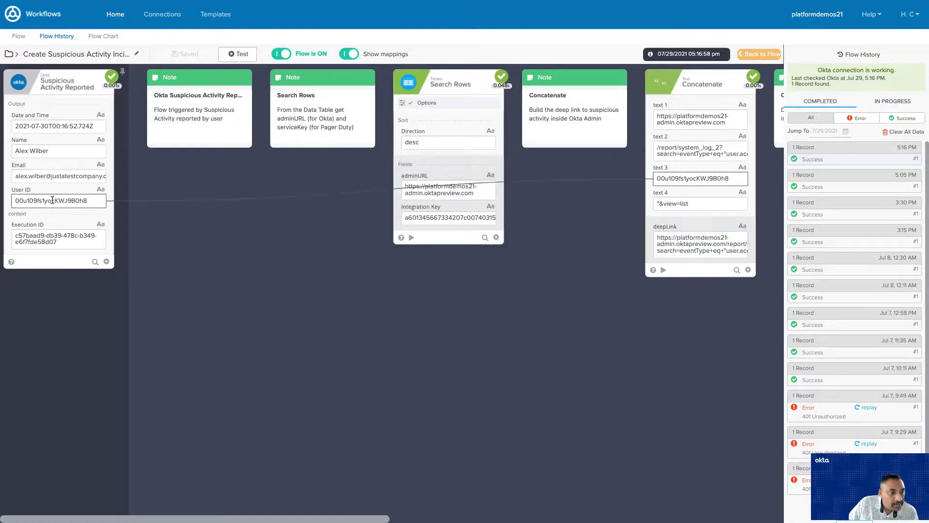
scroll(265, 323, right, 2)
scroll(266, 323, right, 5)
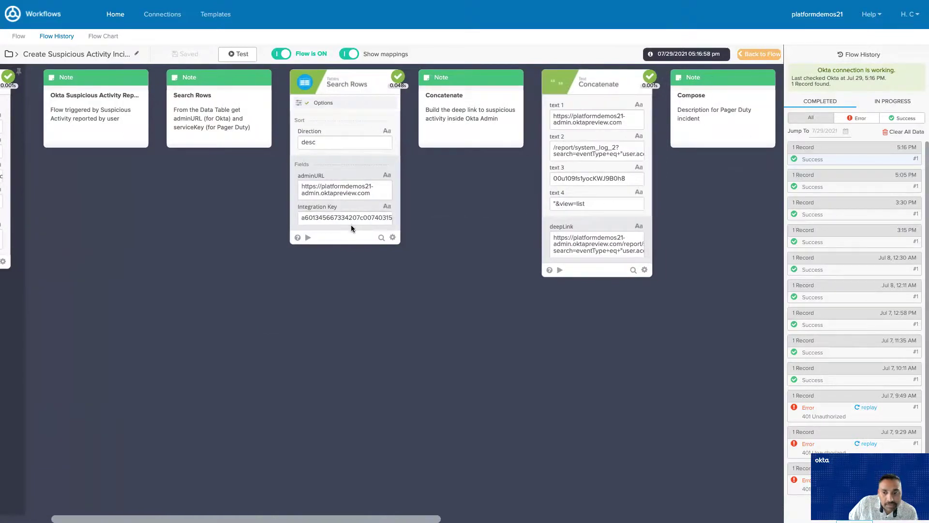
click(573, 244)
scroll(574, 243, right, 5)
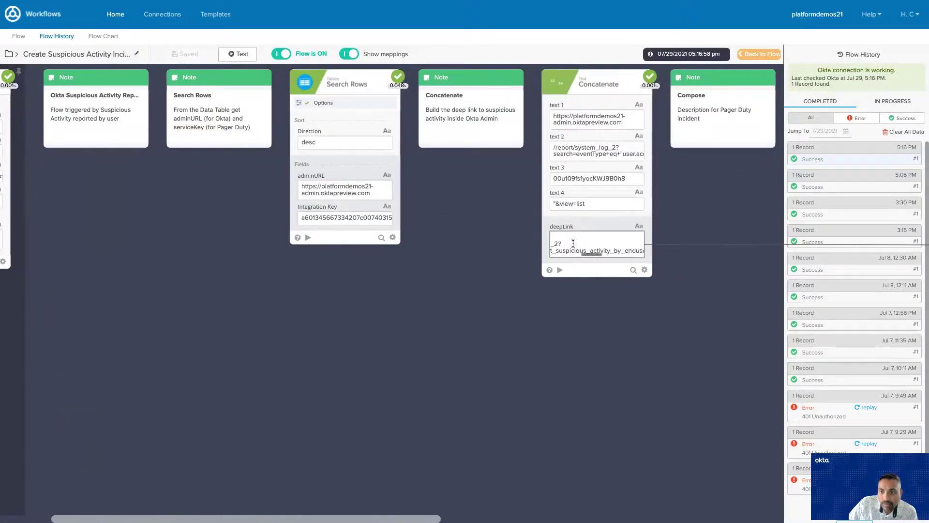
scroll(687, 364, right, 10)
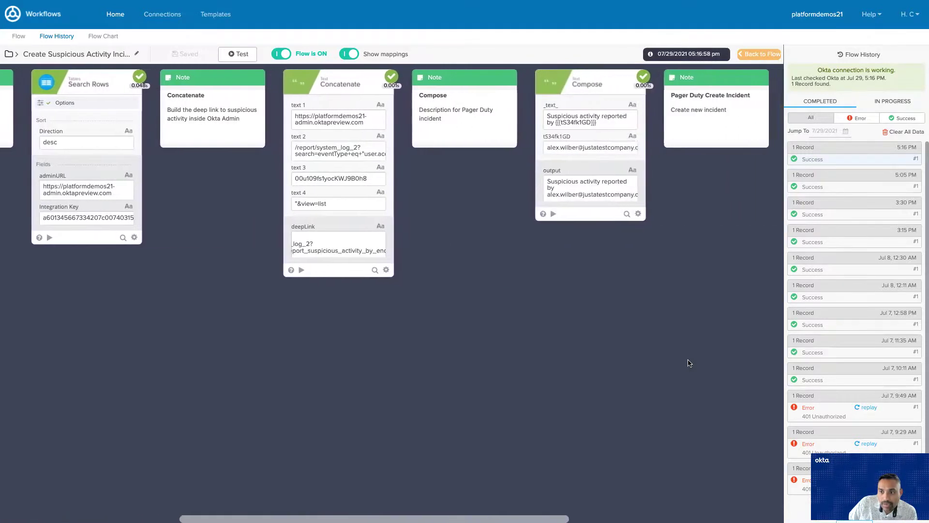
scroll(688, 360, right, 10)
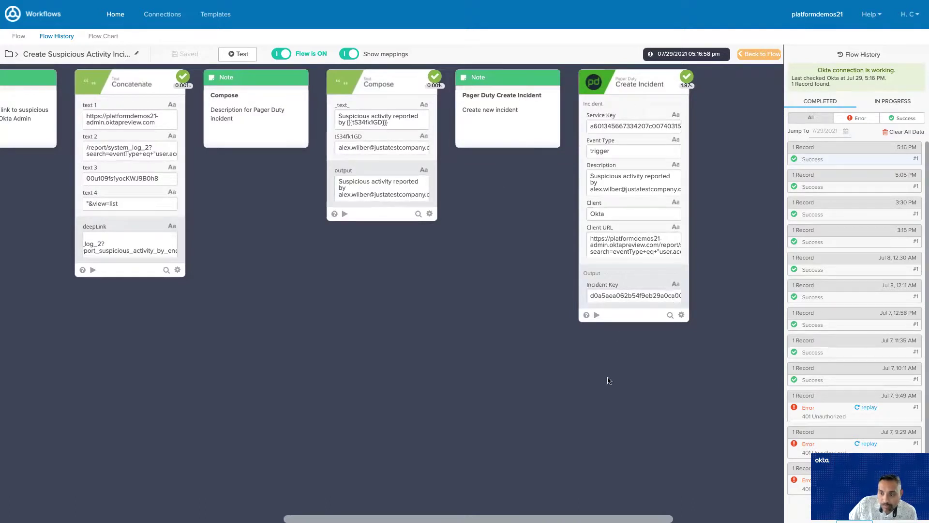
key(ctrl+Right)
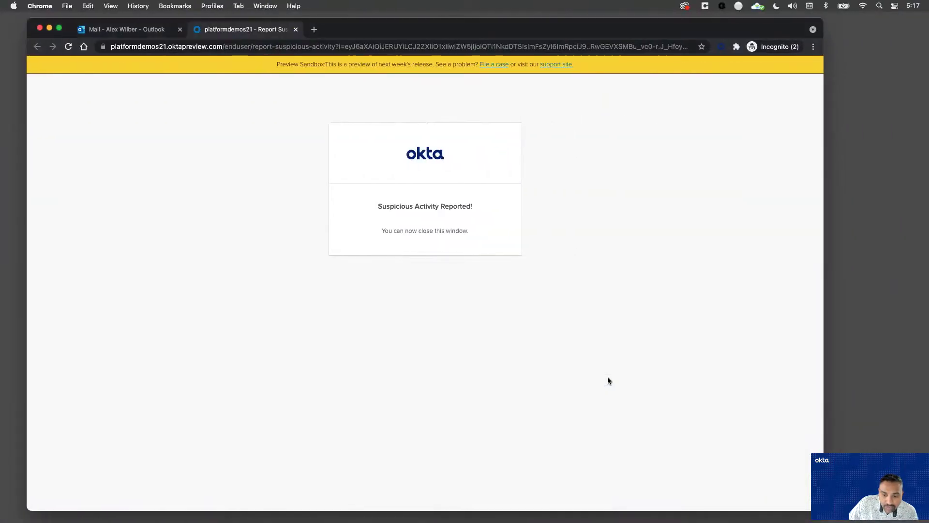
Open the newly triggered suspicious activity Incident #28 in PagerDuty
key(ctrl+Right)
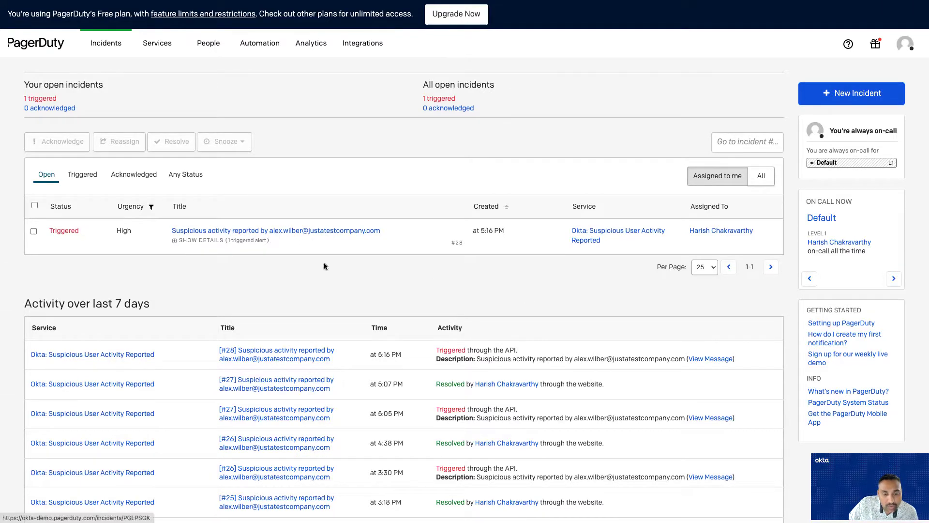
click(236, 231)
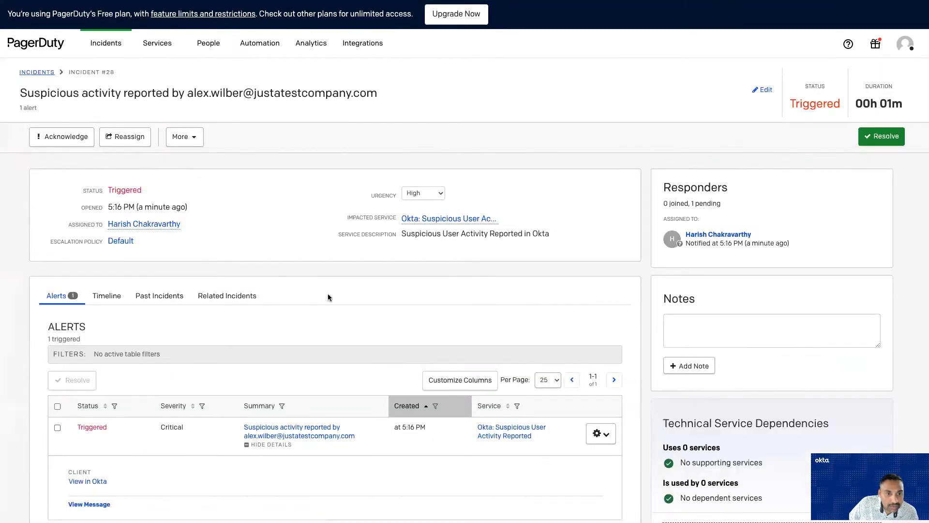
scroll(328, 296, down, 2)
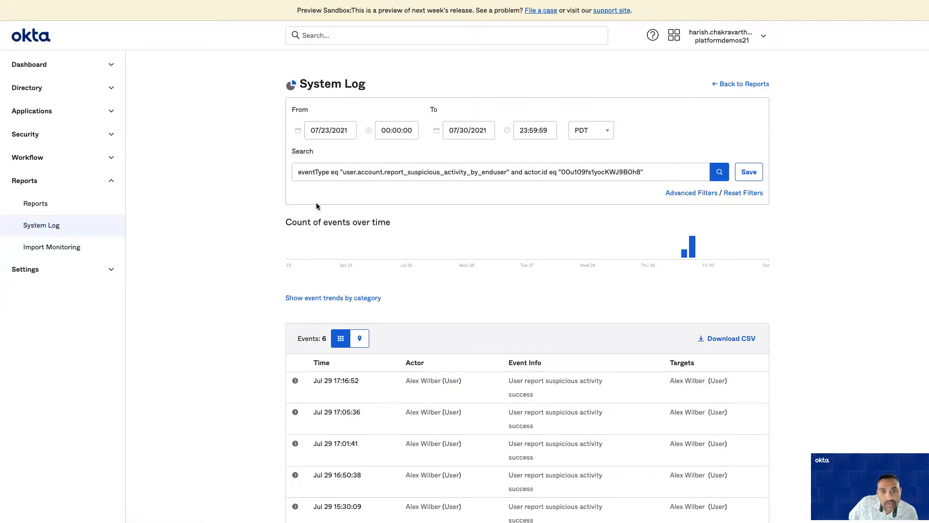
click(314, 174)
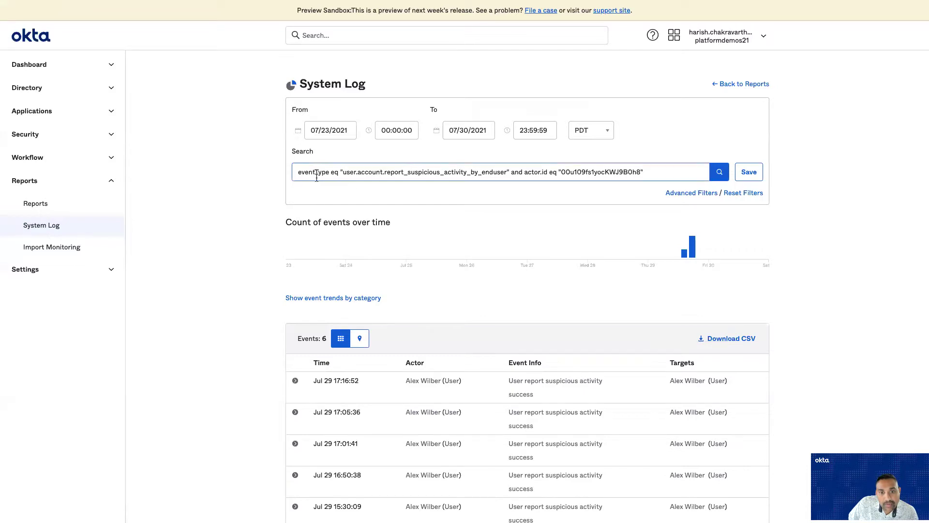
click(409, 172)
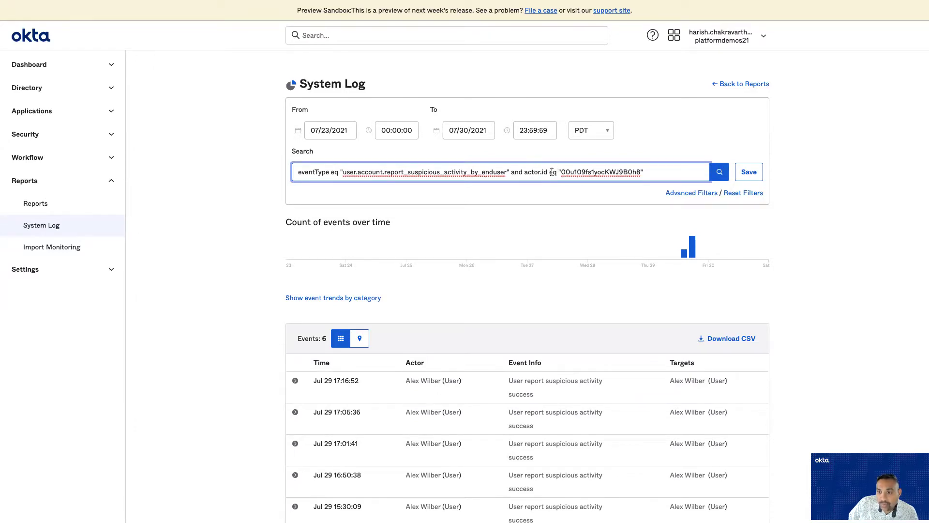
scroll(587, 279, down, 1)
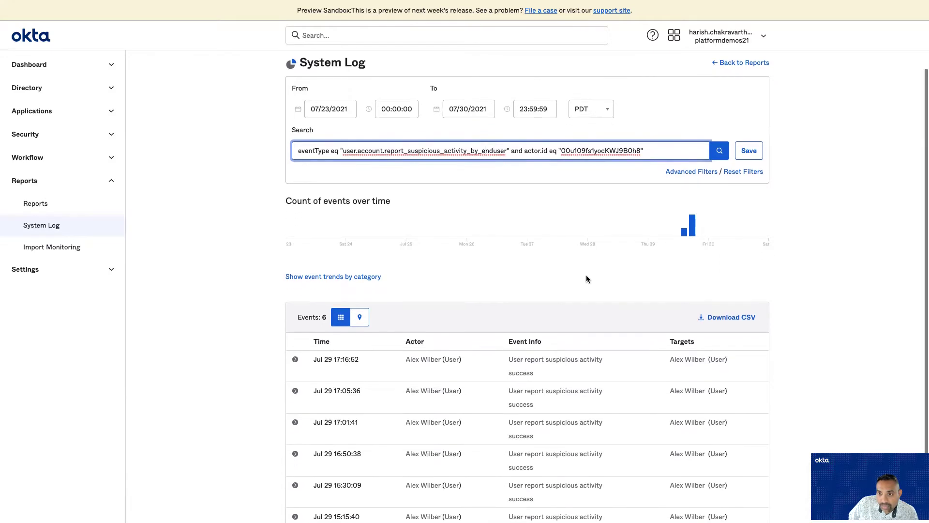
scroll(587, 279, down, 3)
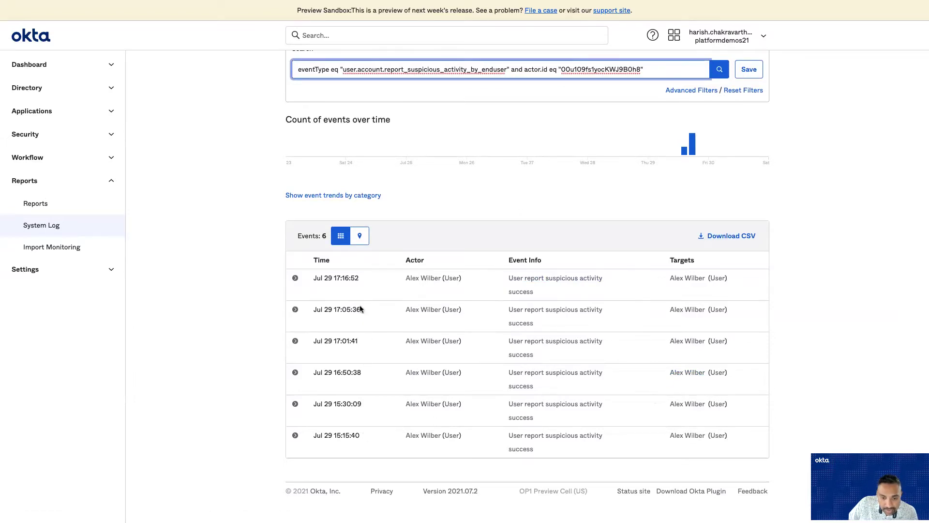
scroll(390, 429, up, 1)
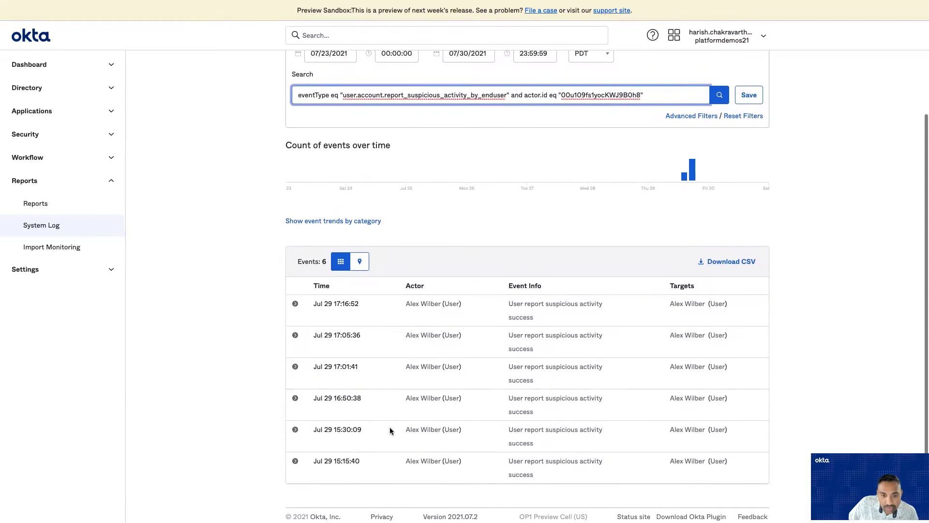
Expand the 17:16:52 event to show its Chrome on Mac OS X client and successful outcome
click(295, 305)
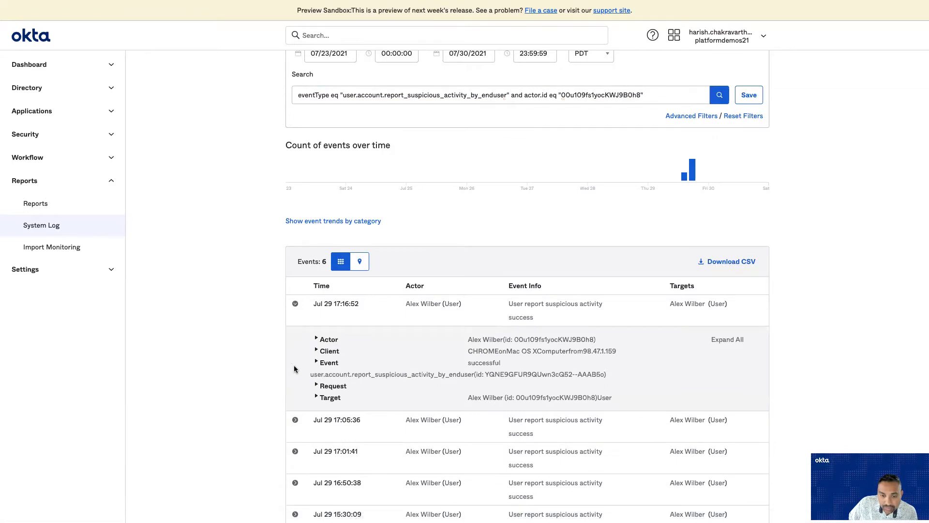
scroll(294, 369, down, 1)
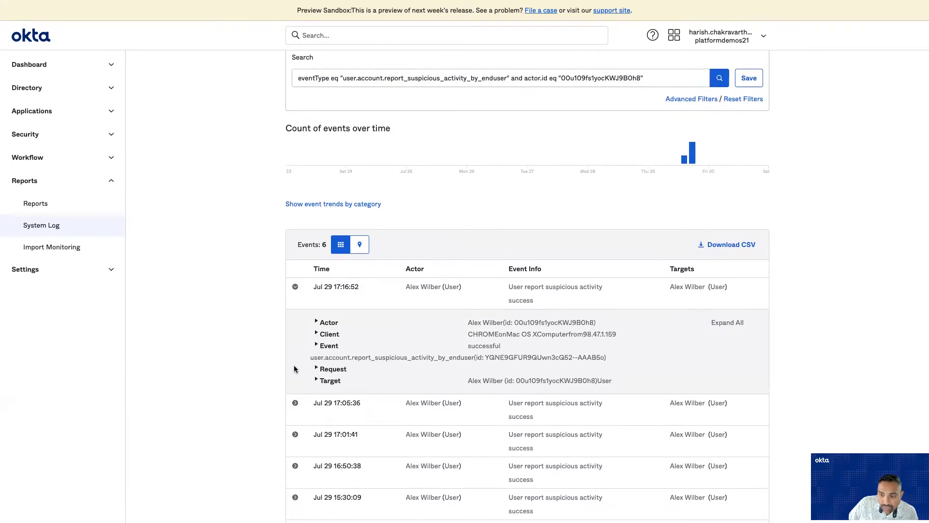
scroll(294, 369, down, 2)
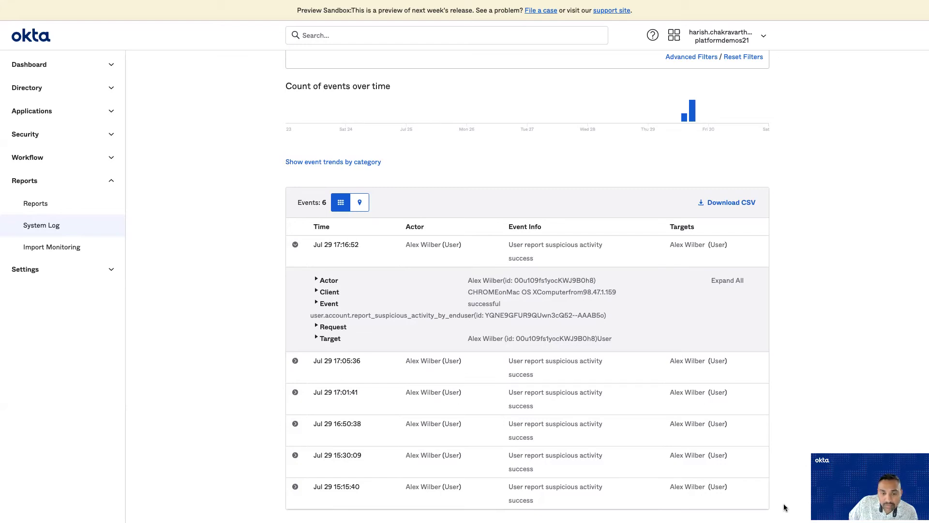
scroll(785, 507, up, 1)
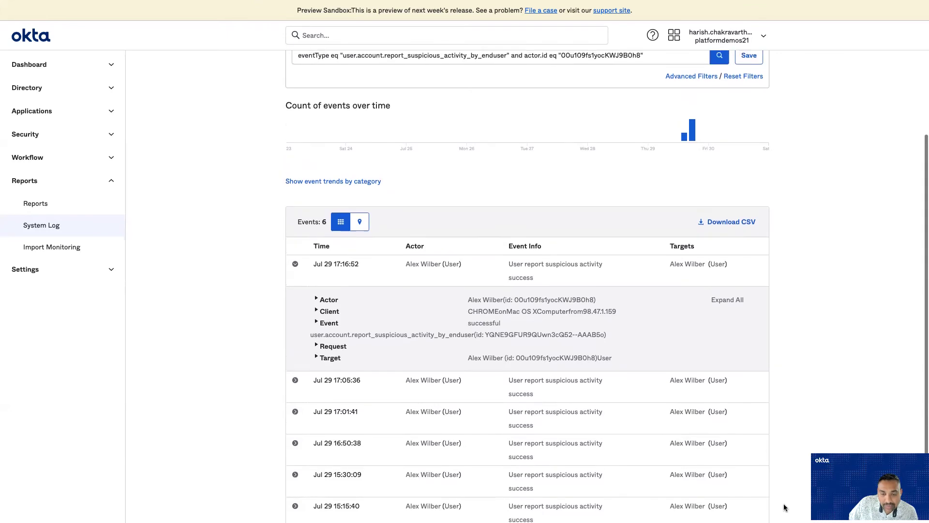